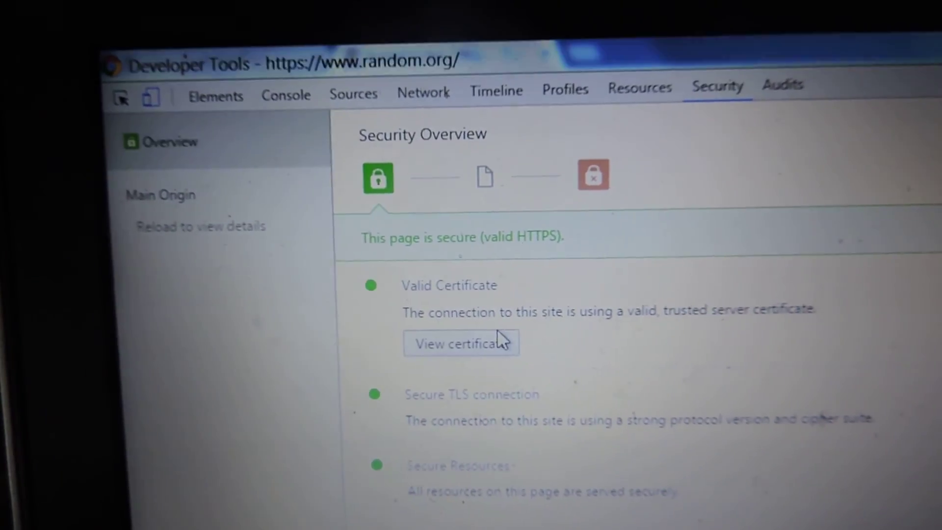
Check Random.org's security certificate, then draw a number from 1 to 22, getting 19.
click(496, 338)
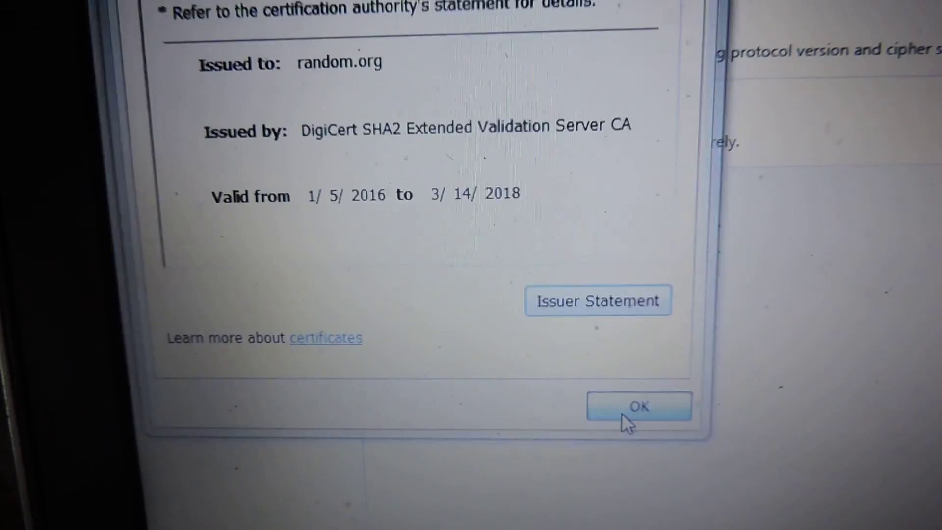
click(623, 414)
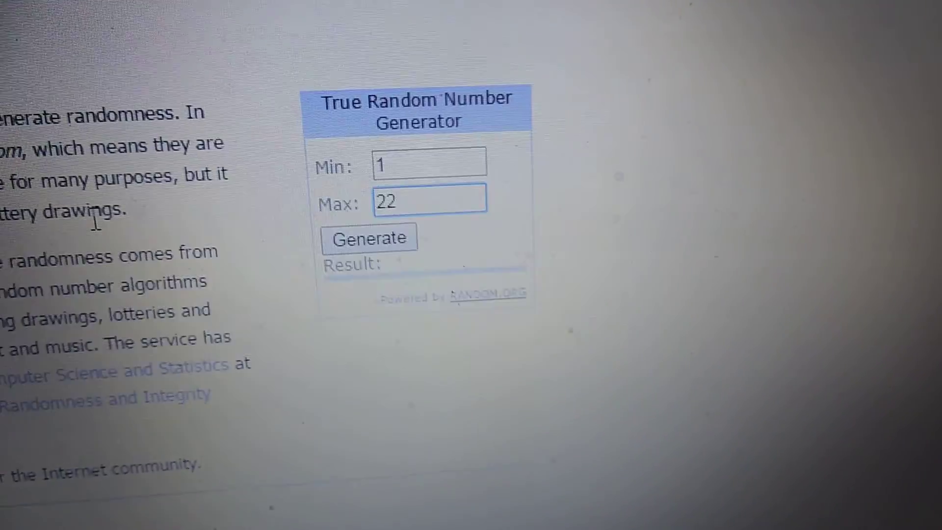
click(334, 264)
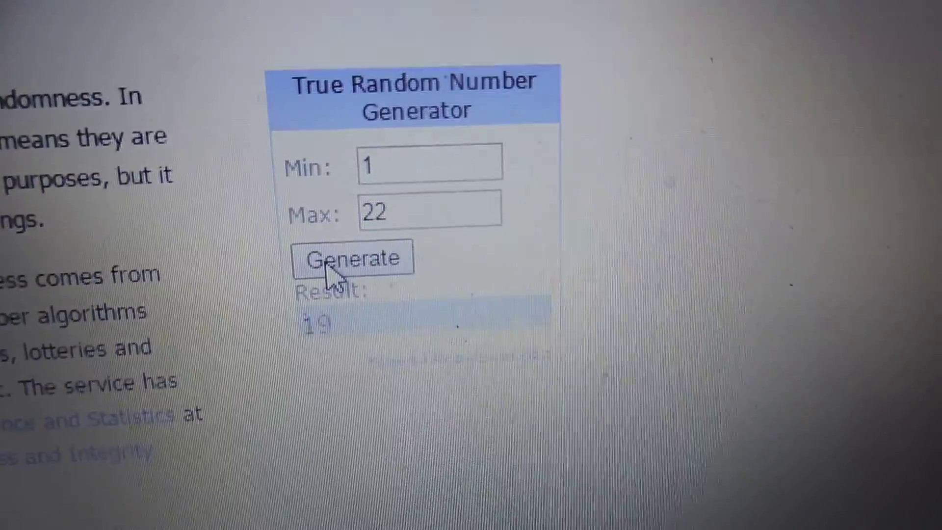
click(298, 360)
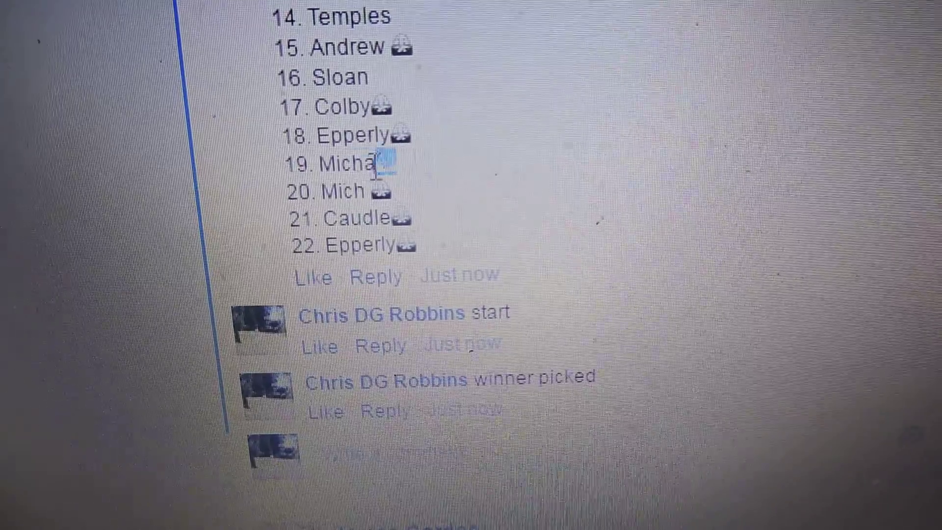
Highlight the line '19.' in the raffle thread's numbered names list.
drag(412, 144, 296, 157)
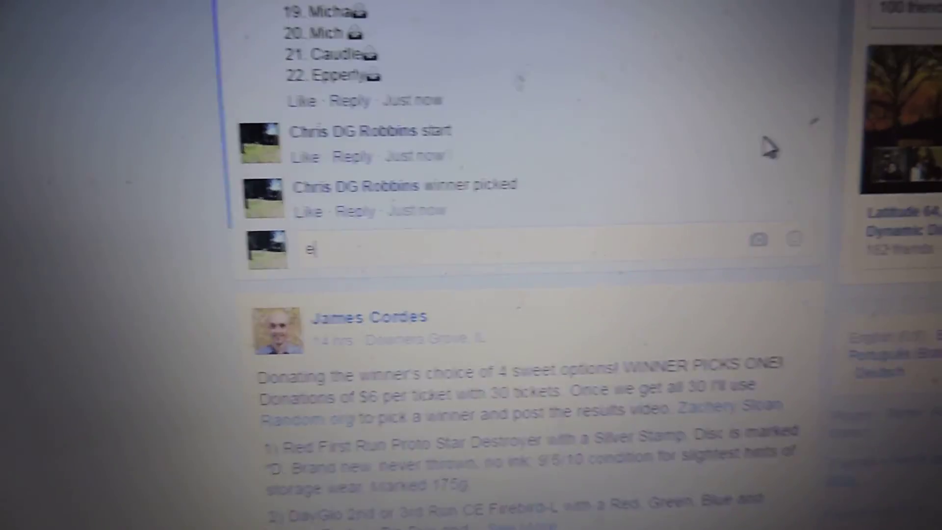
text(nding)
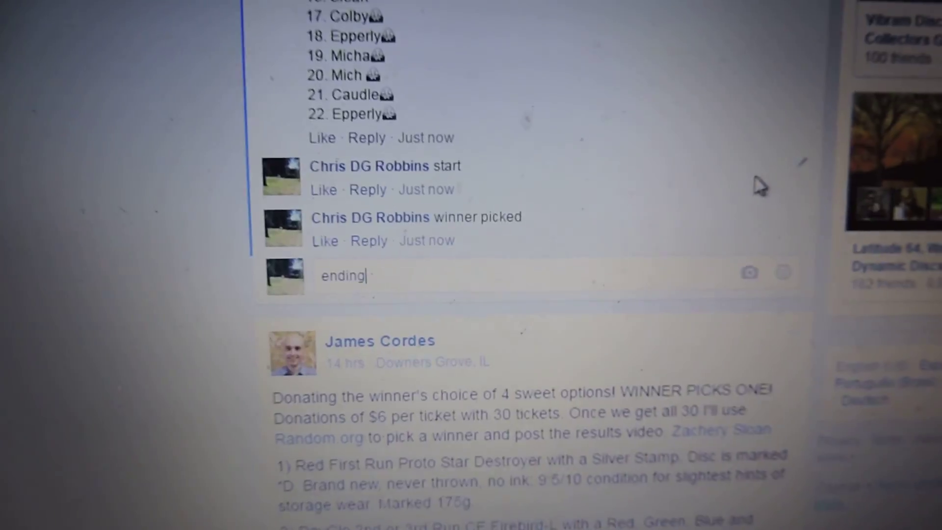
Post the 'ending' comment below 'start' and 'winner picked' on the giveaway thread.
key(Return)
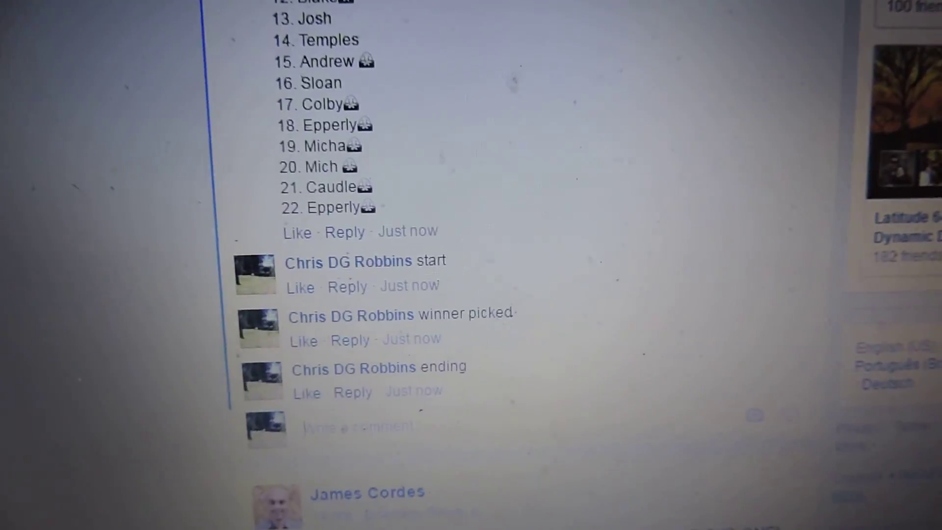